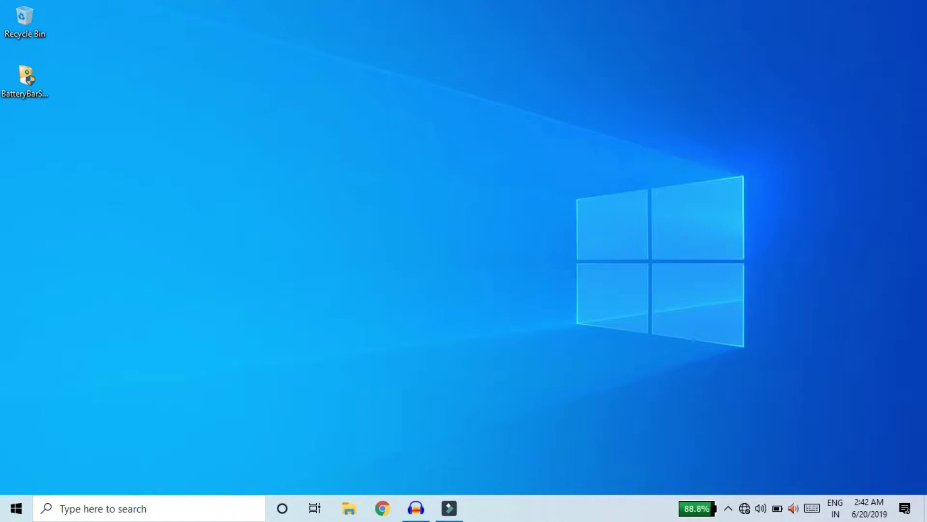
- Search Windows Settings for "cursor" and open the Change mouse pointer size setting
click(905, 508)
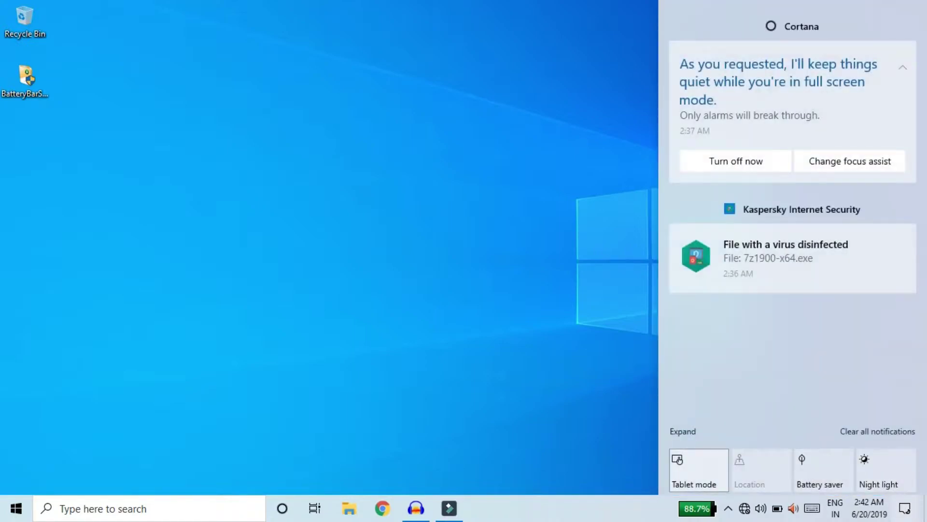
click(682, 431)
click(824, 326)
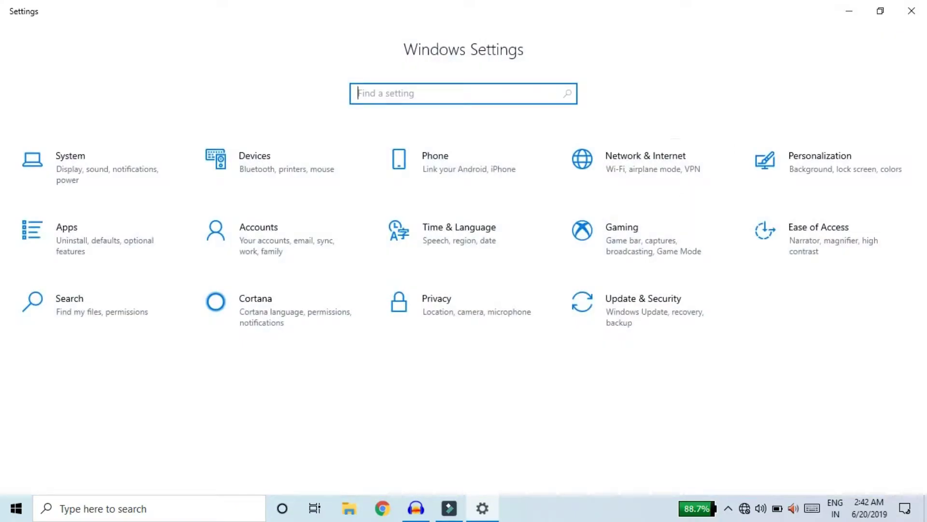
text(cursor)
key(Return)
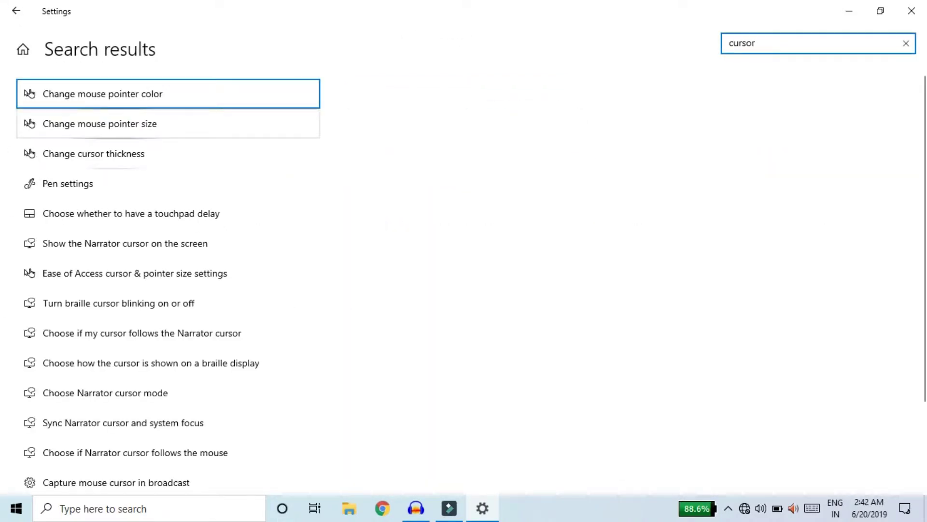
click(137, 127)
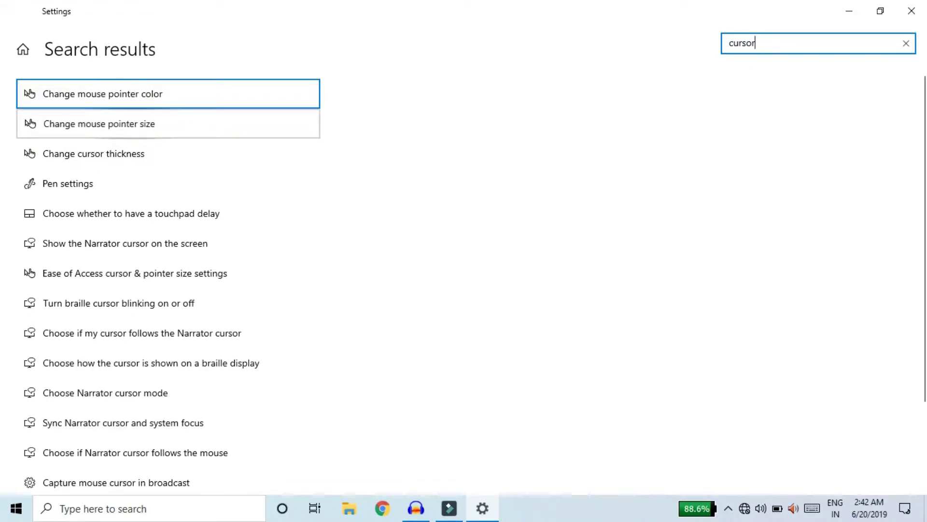
click(99, 124)
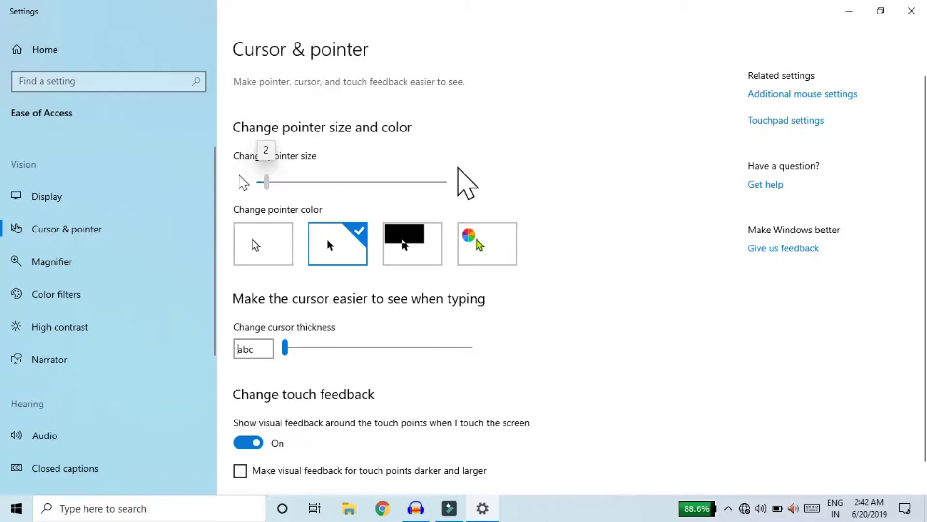
- Enlarge the mouse pointer step by step past size 6
key(Right)
key(Right)
key(Right)
key(Right)
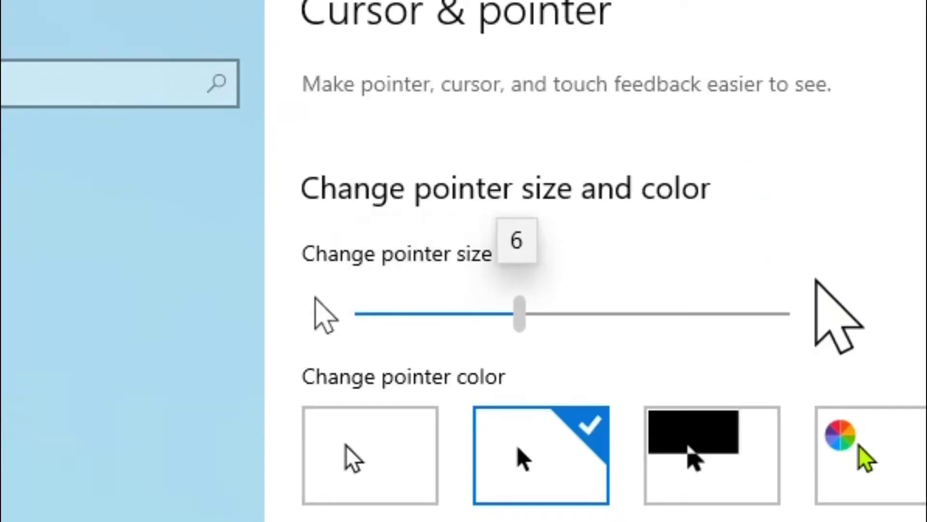
key(Right)
key(Right)
key(Right)
key(Right)
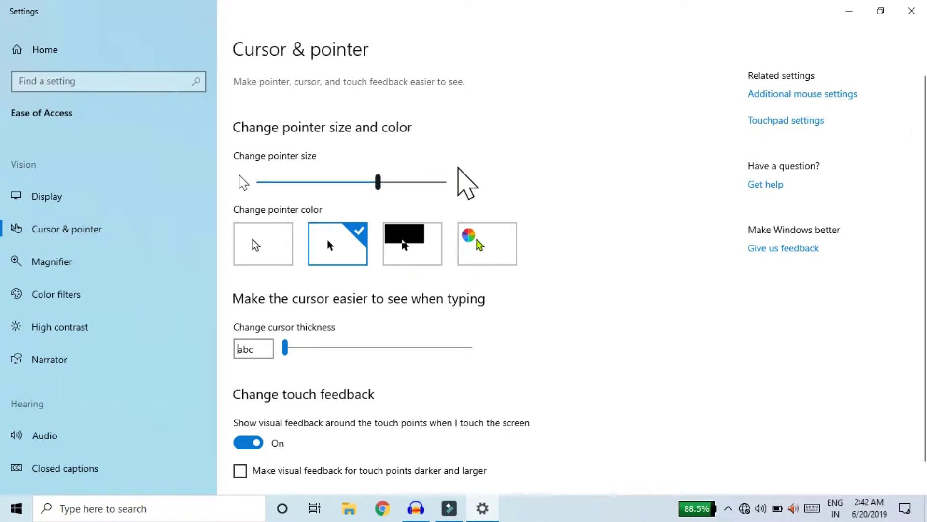
- Try several other pointer sizes, return the pointer to the smallest size and close Settings
click(338, 182)
click(298, 182)
click(405, 182)
drag(405, 182, 259, 182)
click(912, 11)
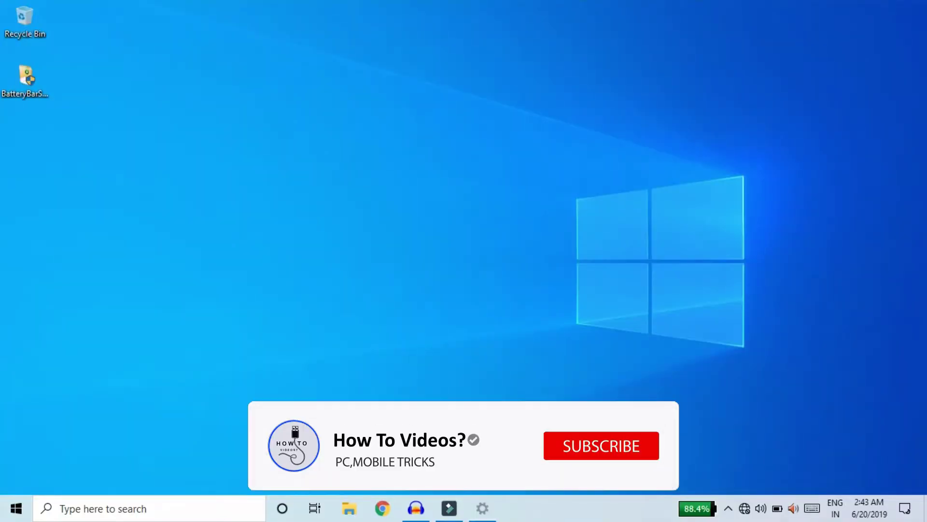
- Refresh the desktop and demonstrate opening and closing a File Explorer window two times
right_click(274, 128)
click(309, 187)
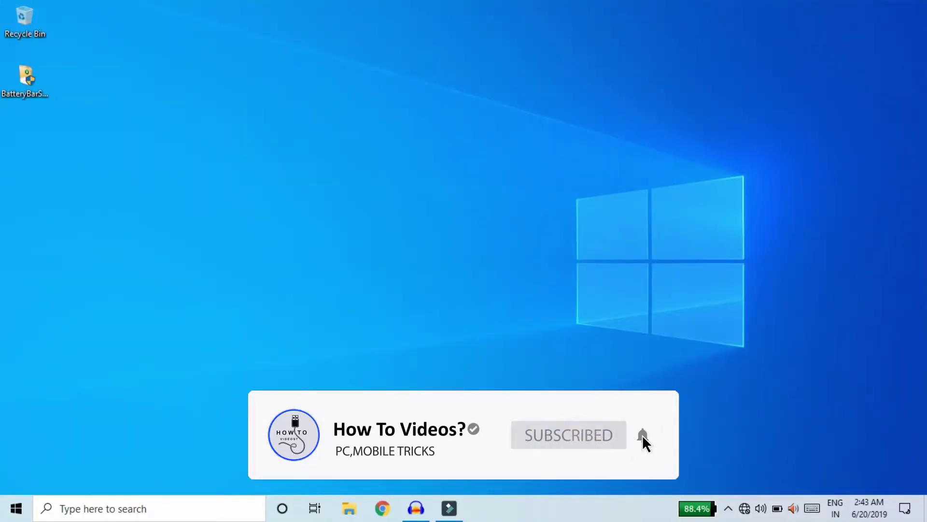
key(super+r)
key(super+e)
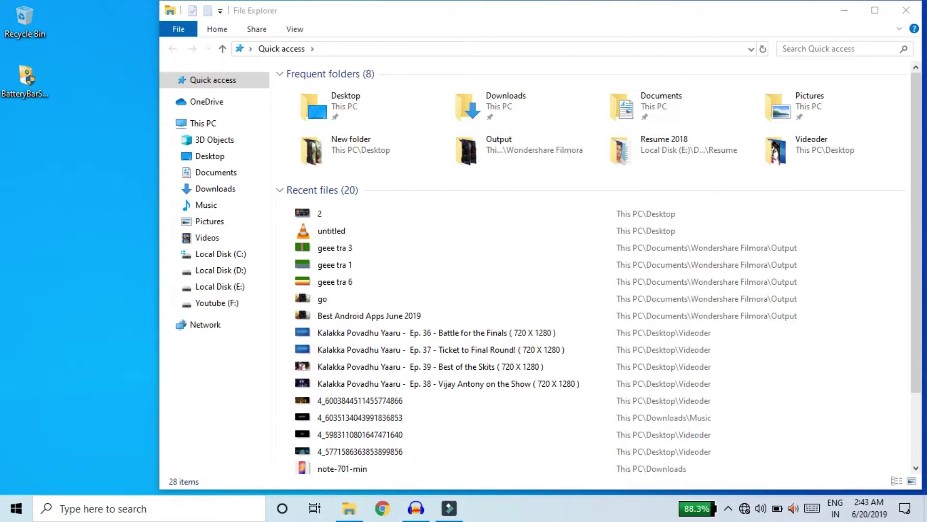
click(906, 10)
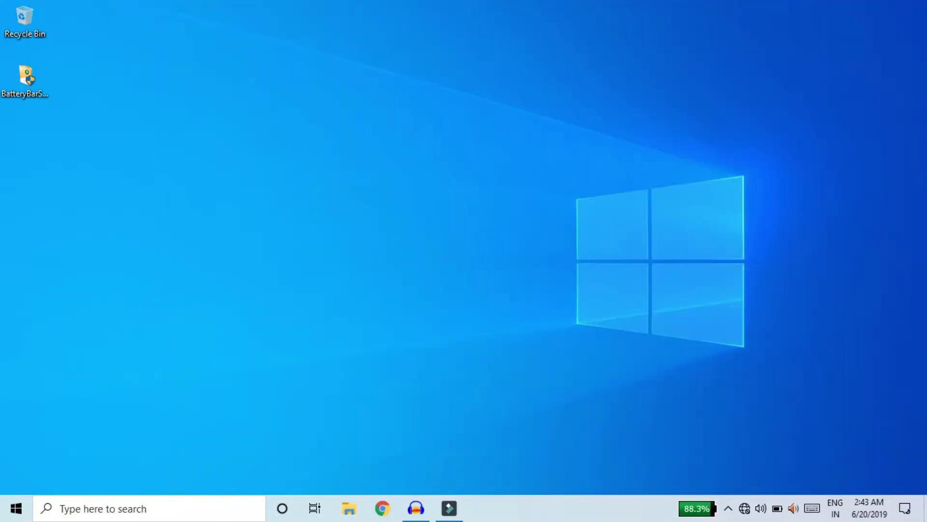
key(super+e)
key(super+e)
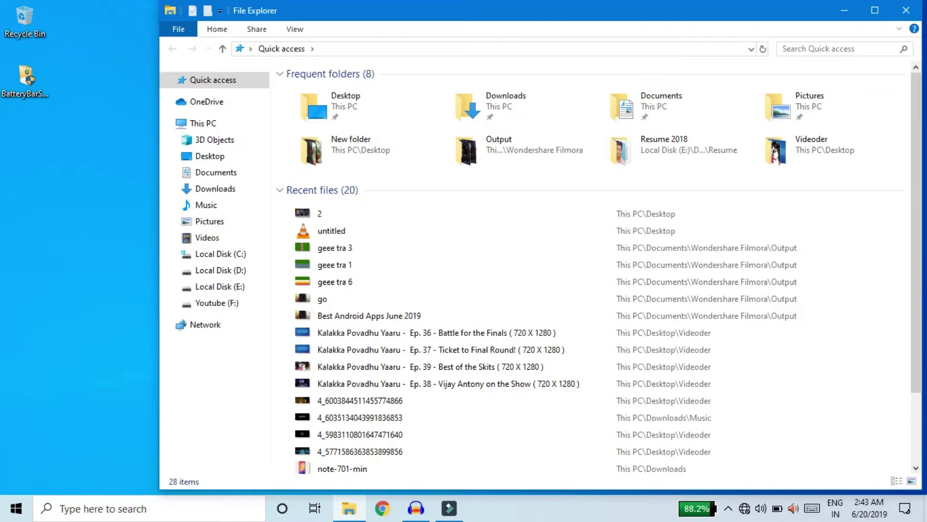
key(alt+f)
key(c)
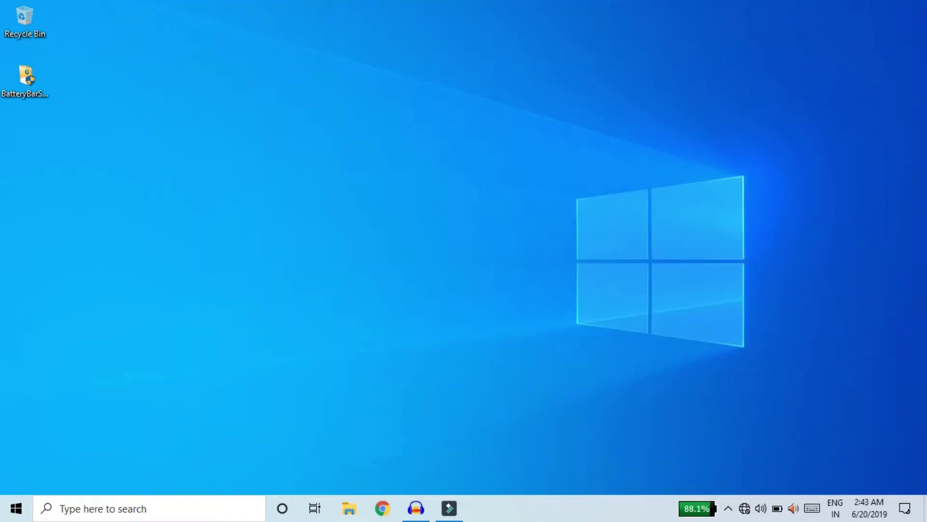
- Bring up the Shut Down Windows dialog from the desktop, look through its list of actions and cancel it
right_click(299, 43)
click(329, 105)
key(alt+F4)
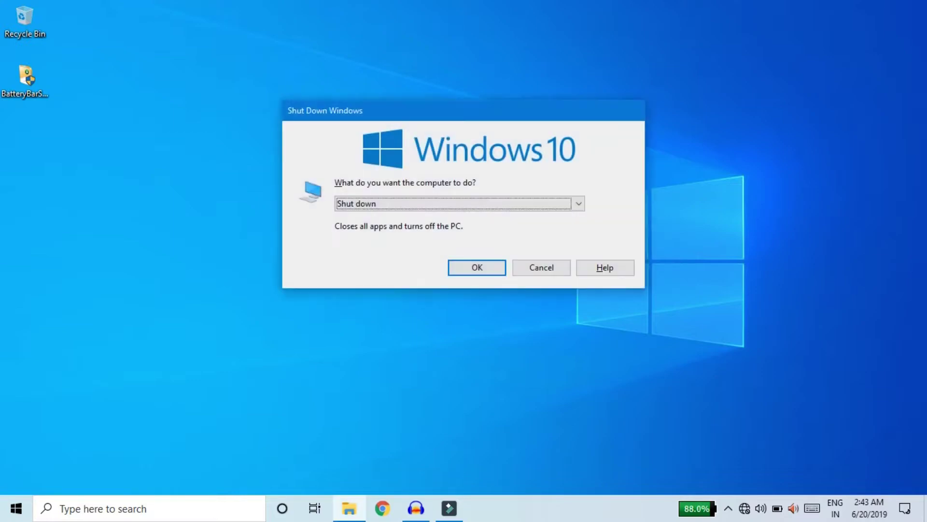
click(579, 204)
click(460, 247)
click(541, 268)
- View the power choices offered in the Start menu and dismiss them without choosing any
click(15, 508)
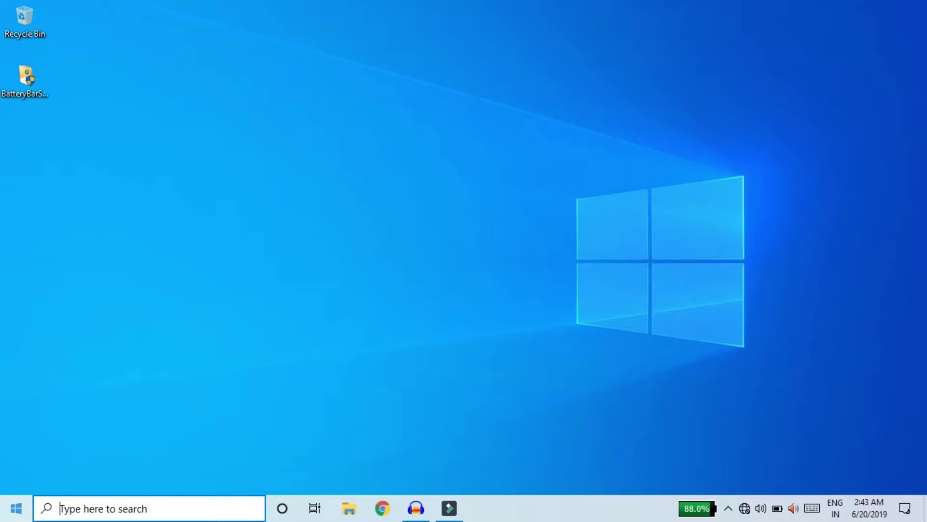
click(17, 478)
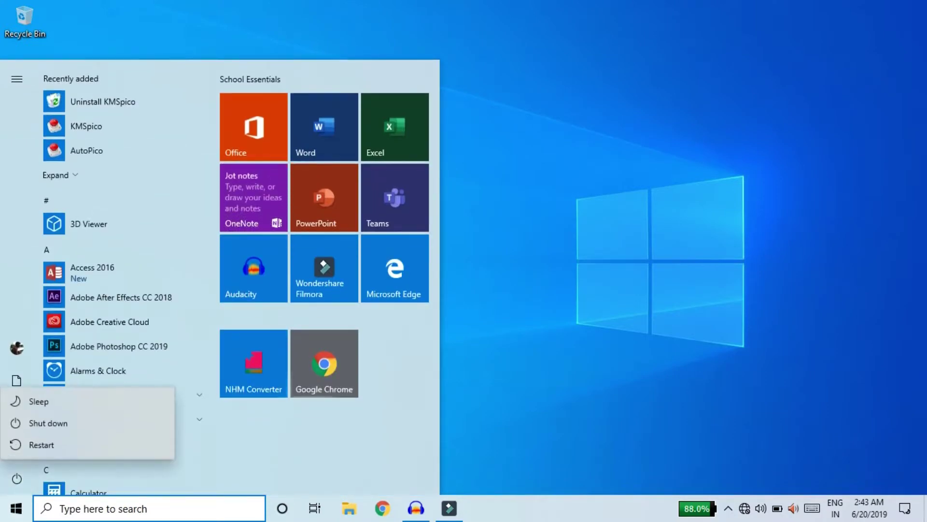
key(Escape)
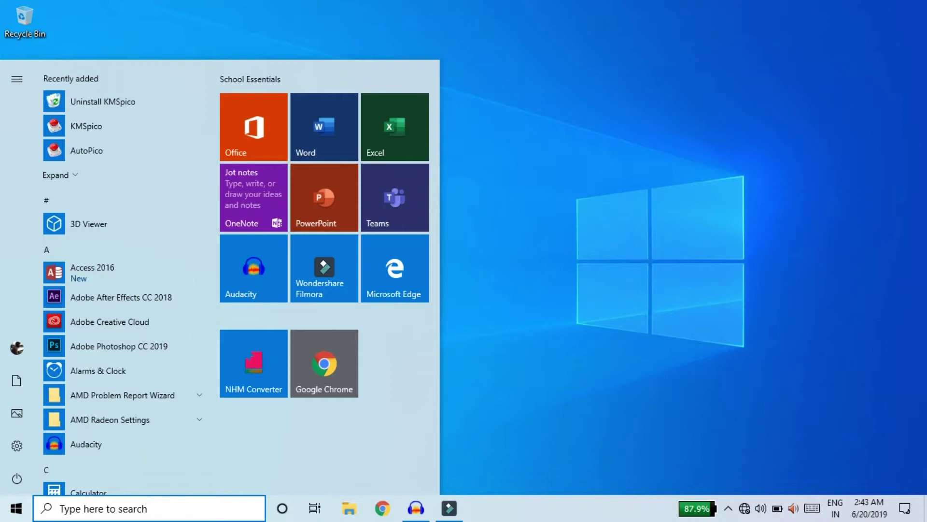
key(Escape)
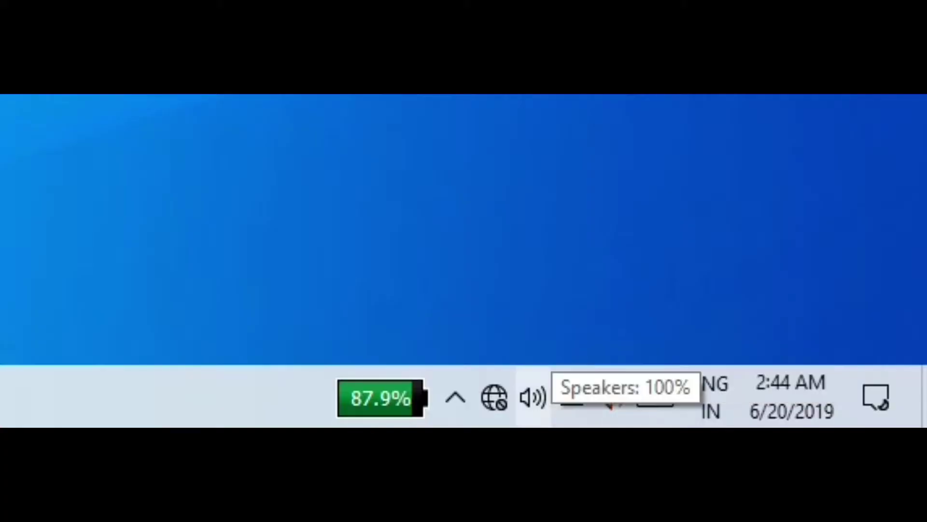
- Open Power Options and go to the settings for what closing the lid does
right_click(573, 398)
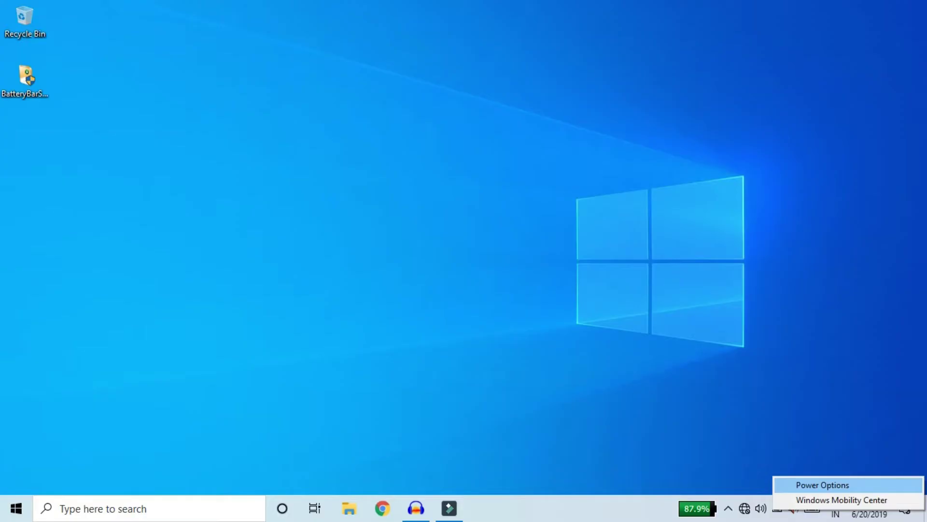
click(823, 485)
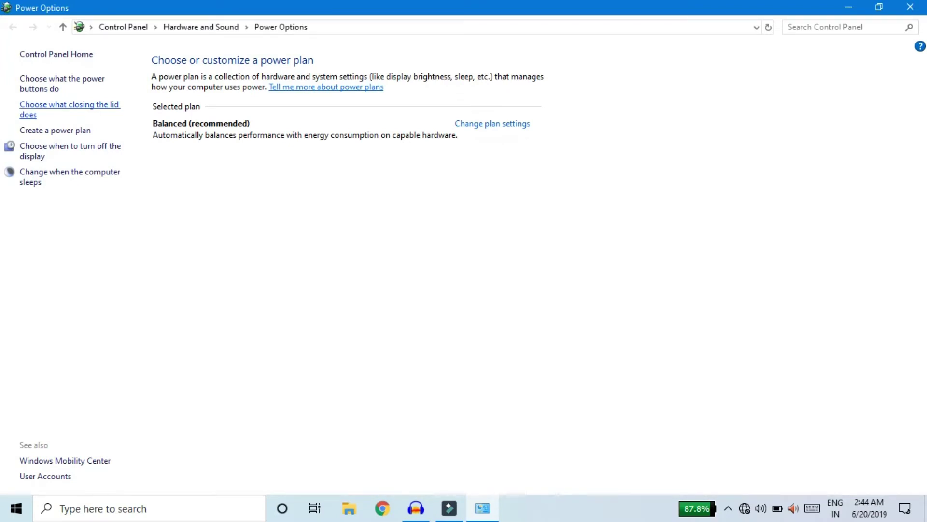
click(70, 106)
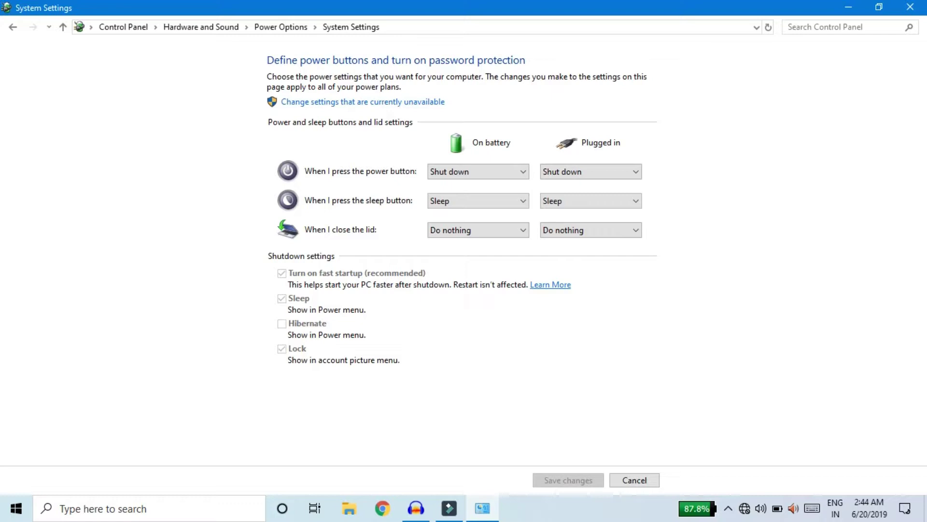
- Try Sleep as the on-battery power button action, restore Shut down and keep Shut down for the plugged-in state
click(478, 171)
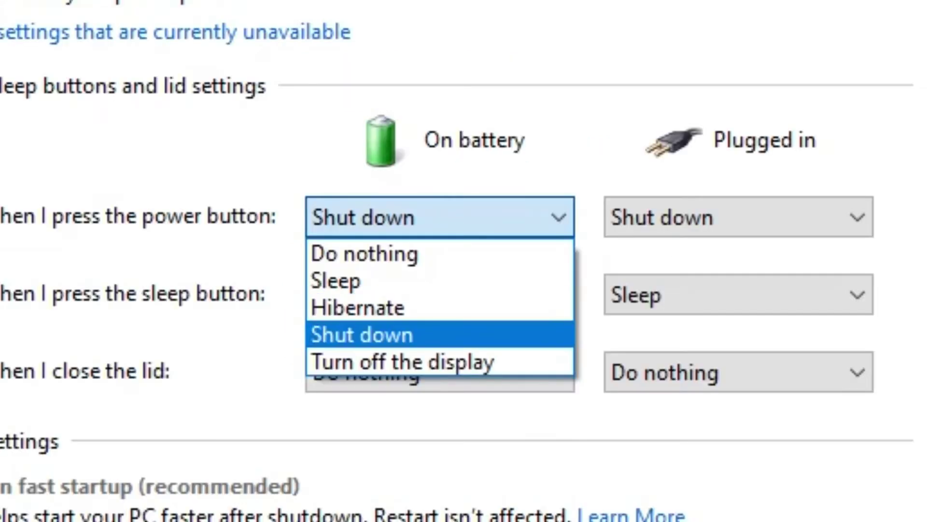
key(Up)
key(Up)
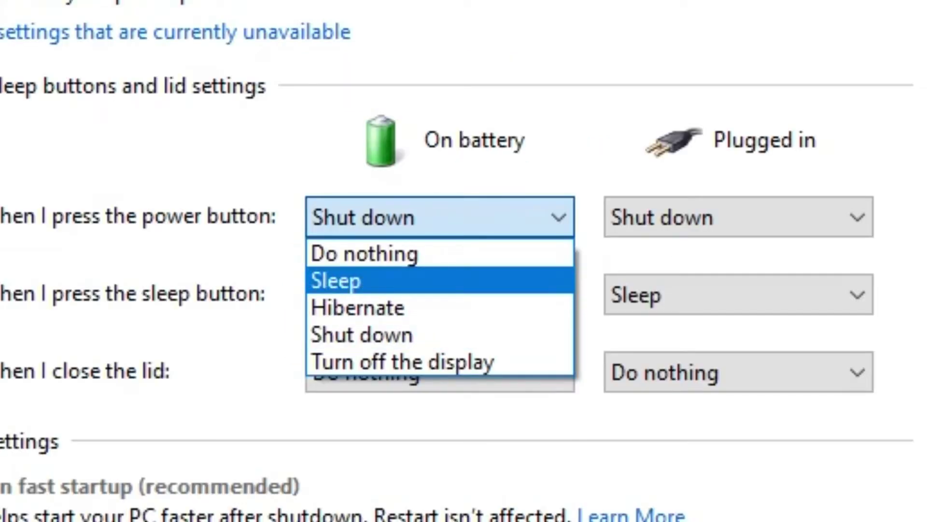
click(439, 282)
click(439, 216)
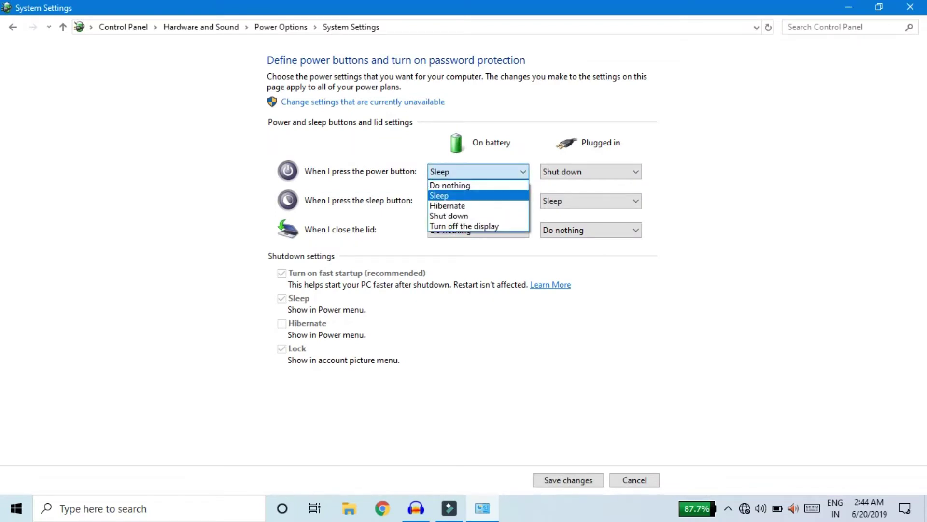
key(Down)
key(Down)
key(Return)
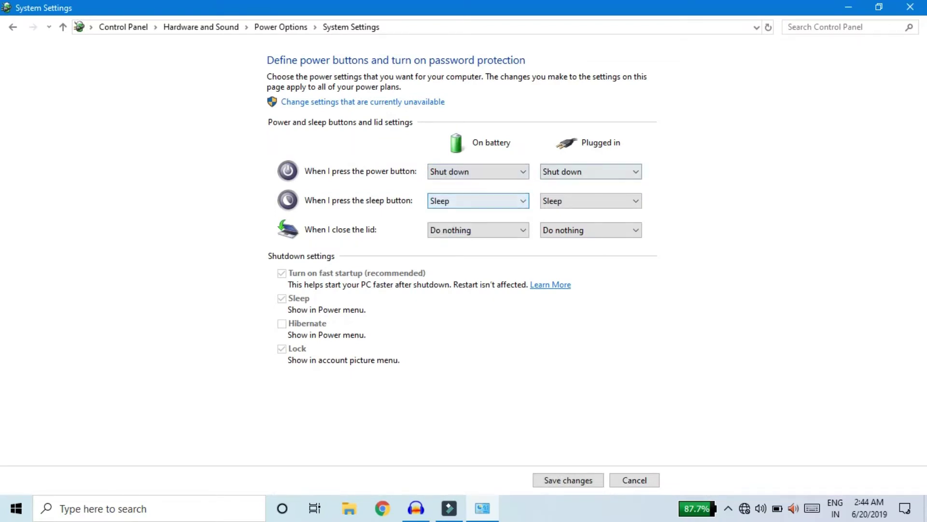
click(591, 172)
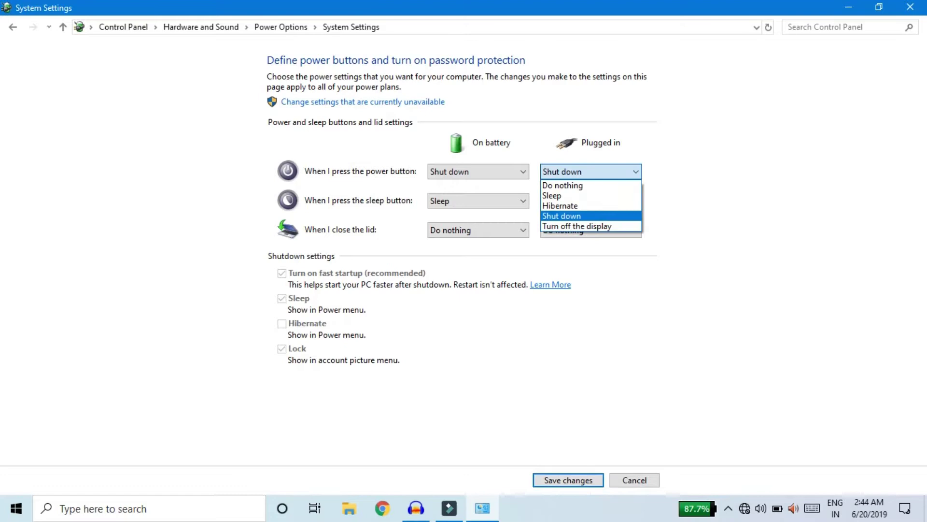
key(Return)
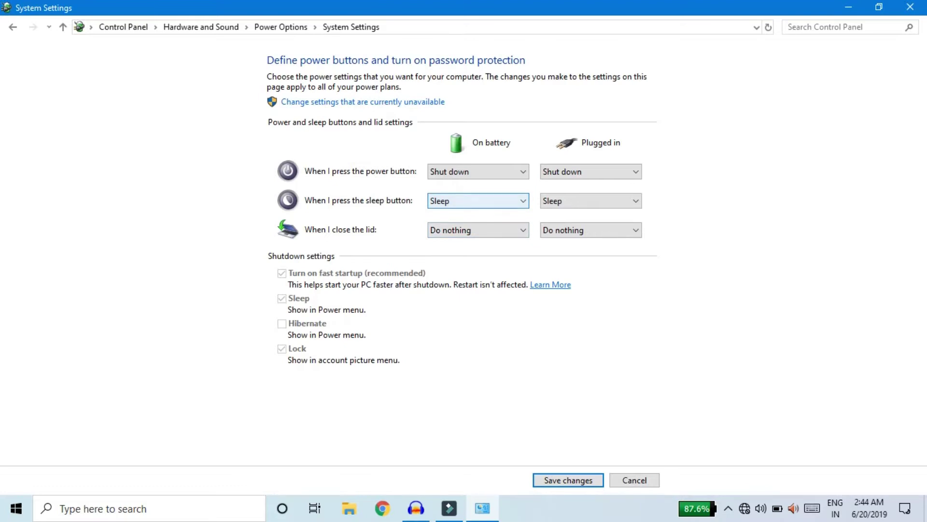
- Set the sleep button action to Do nothing on battery and plugged in, save the changes and close Power Options
click(476, 201)
click(449, 211)
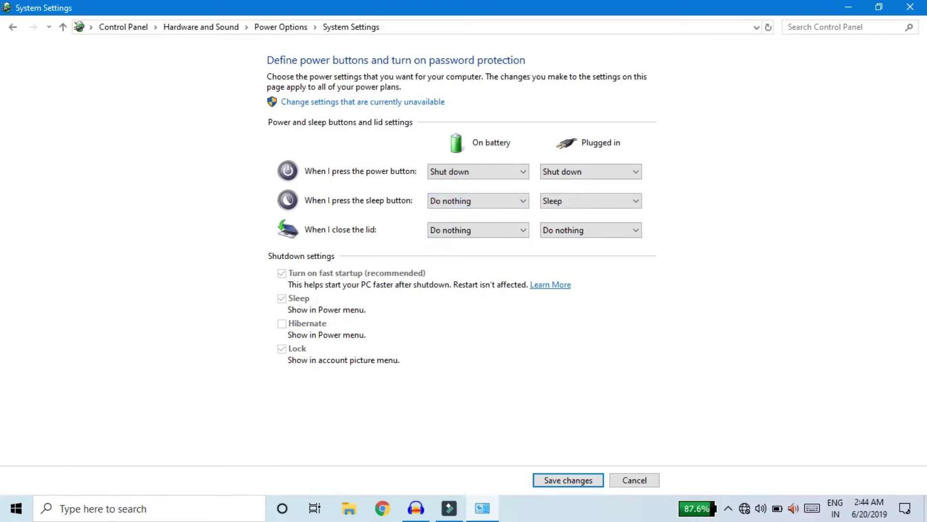
click(580, 203)
click(574, 211)
click(568, 480)
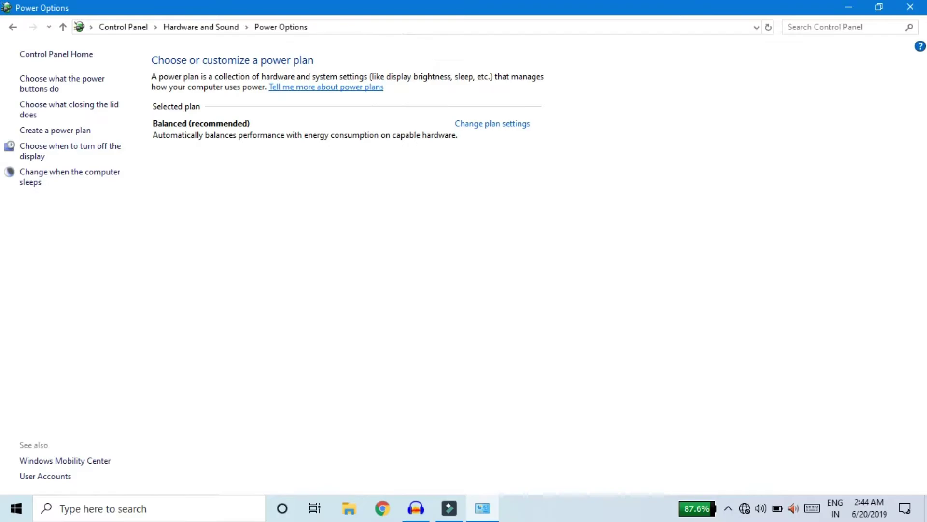
click(910, 6)
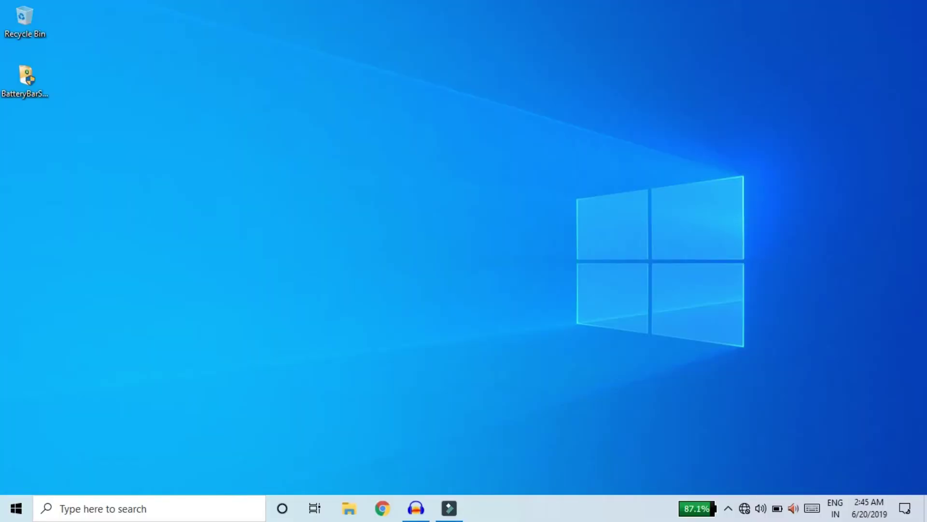
key(super)
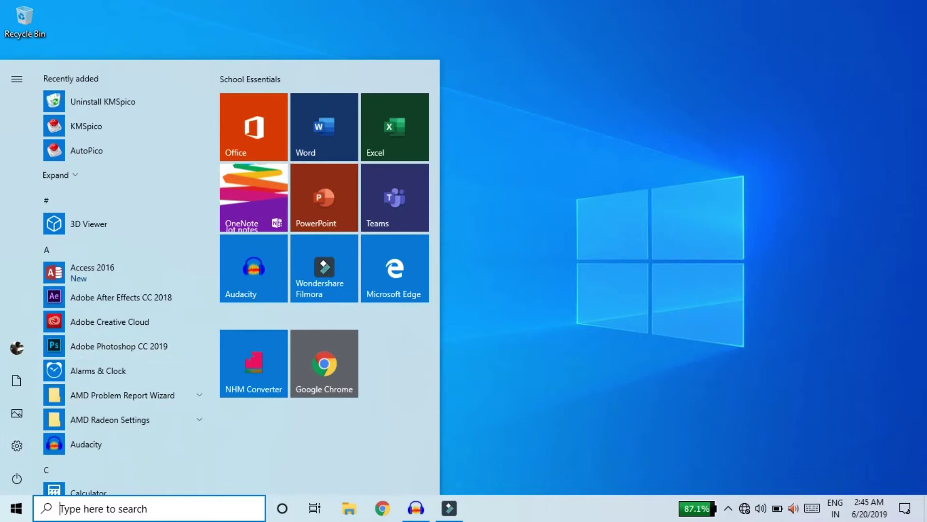
key(super)
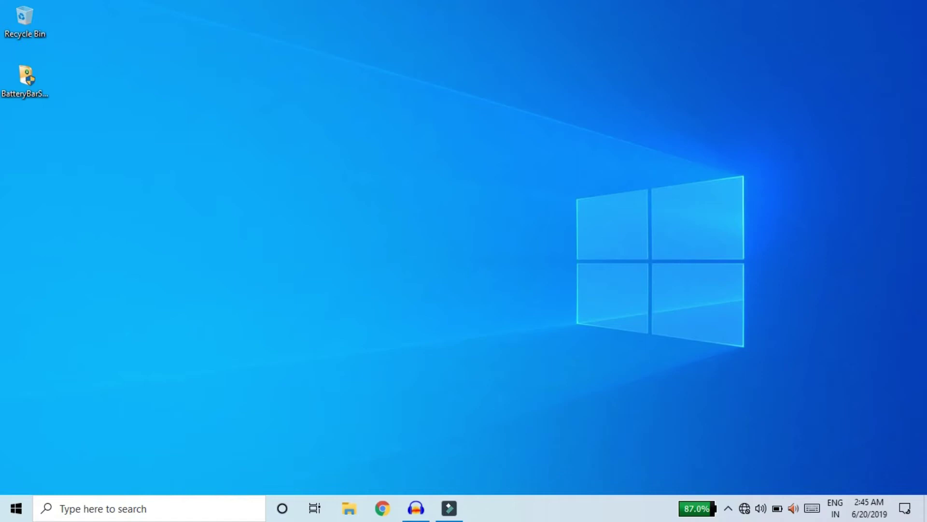
- Open three File Explorer windows on the desktop
key(super+e)
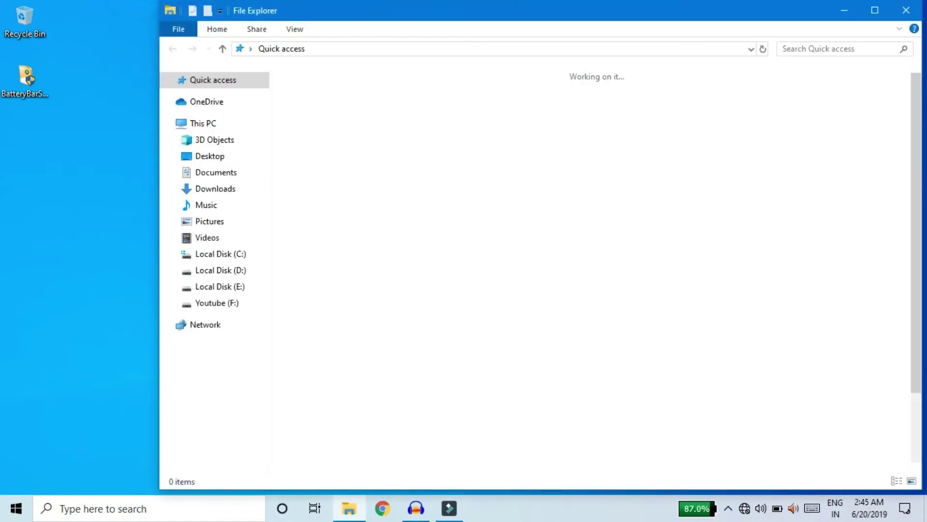
key(alt+F4)
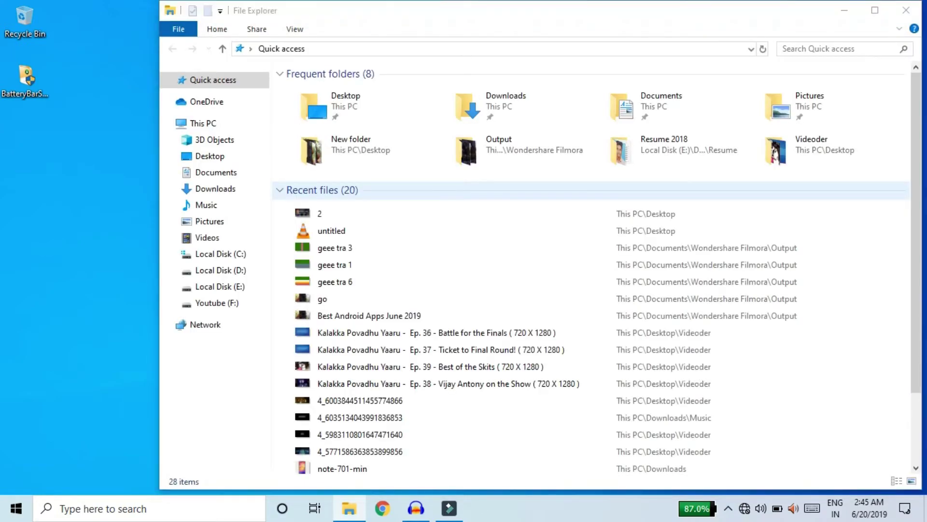
key(super+e)
key(super+e)
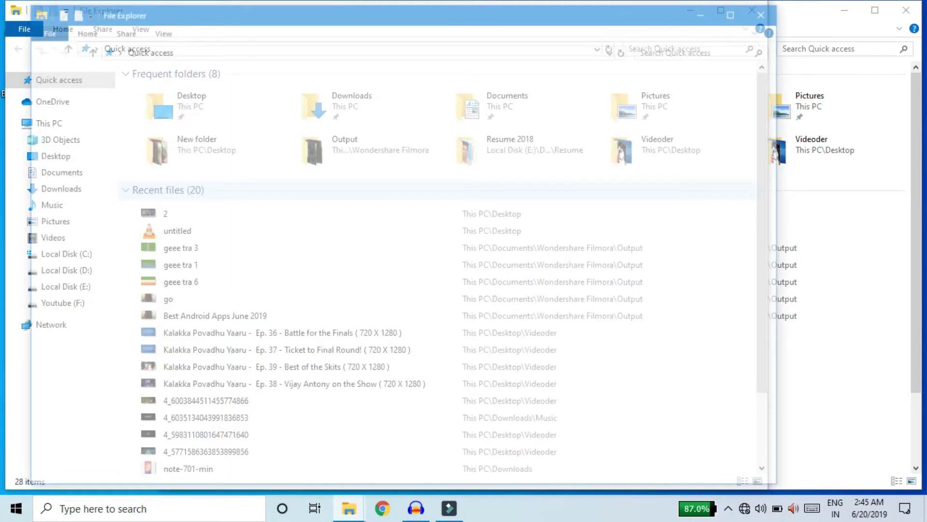
key(super+e)
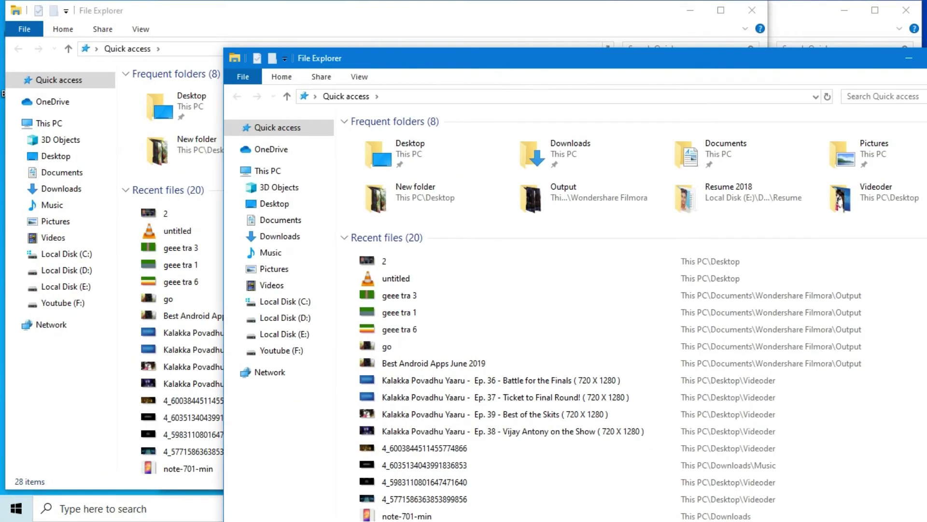
- Snap the front File Explorer window to the left half of the screen and fill the right half with another one
drag(555, 58, 522, 61)
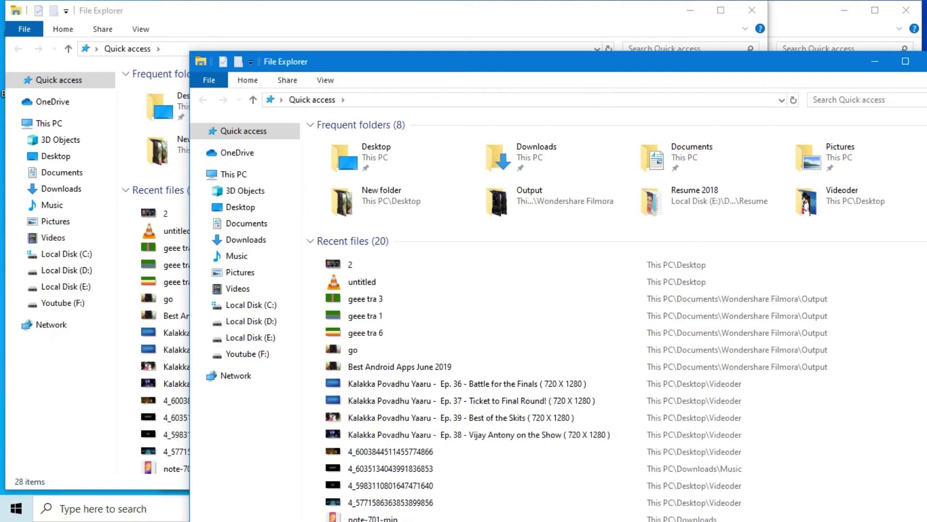
key(super+Left)
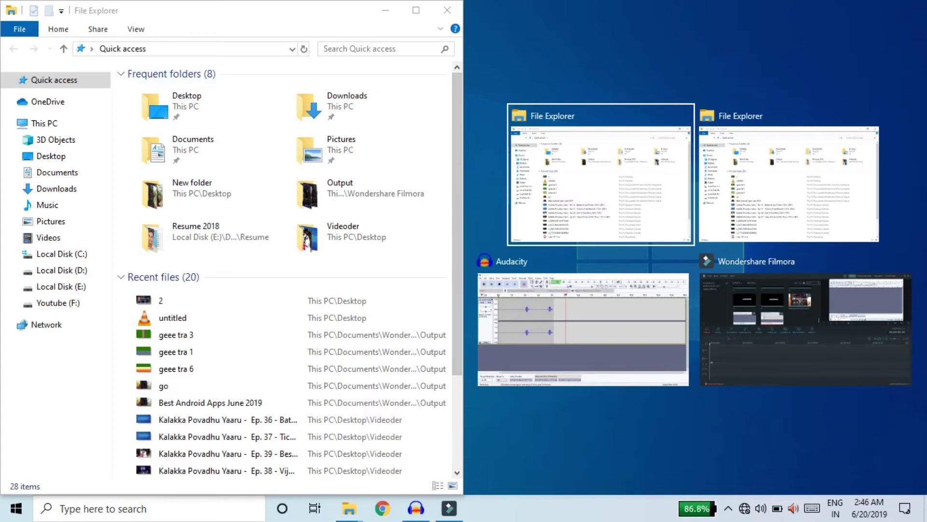
click(600, 183)
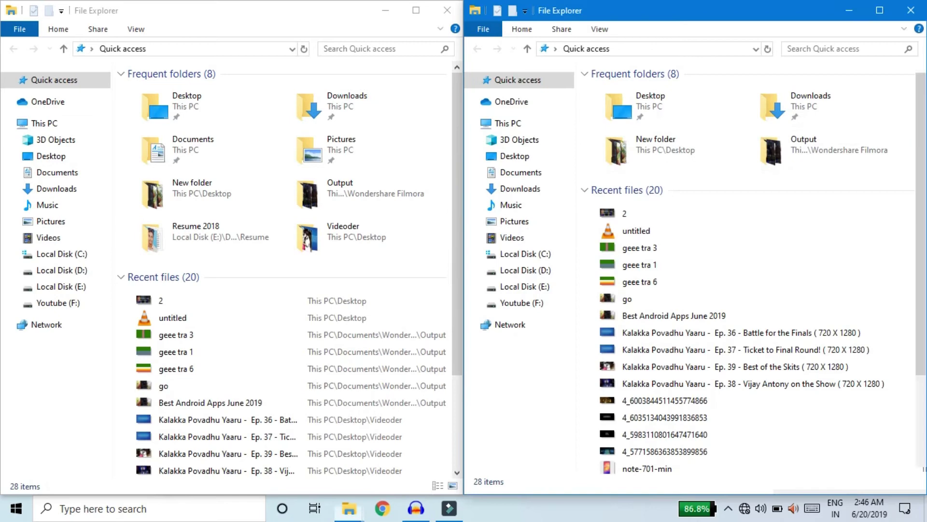